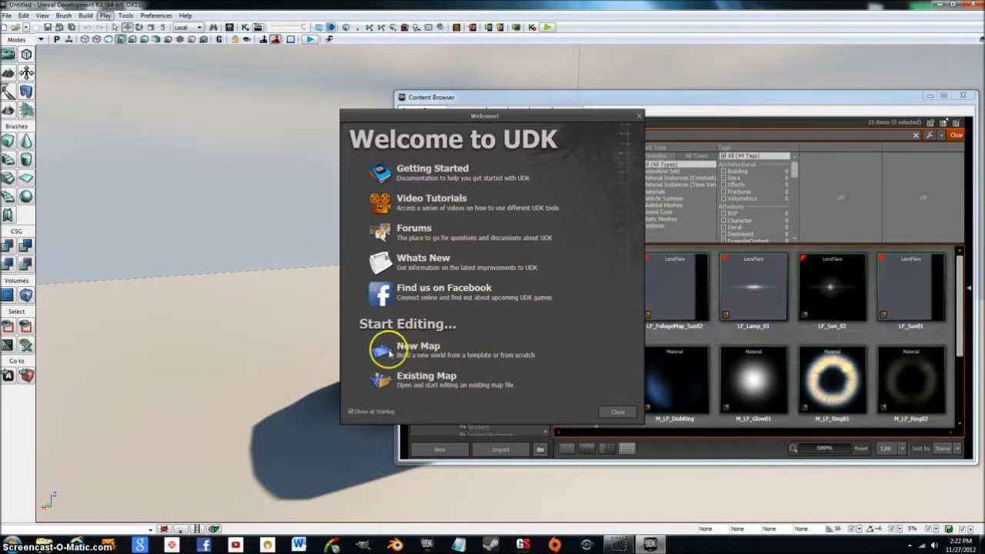
Create a new map from the Blank Map template, then close the welcome screen and minimize the Content Browser
click(390, 352)
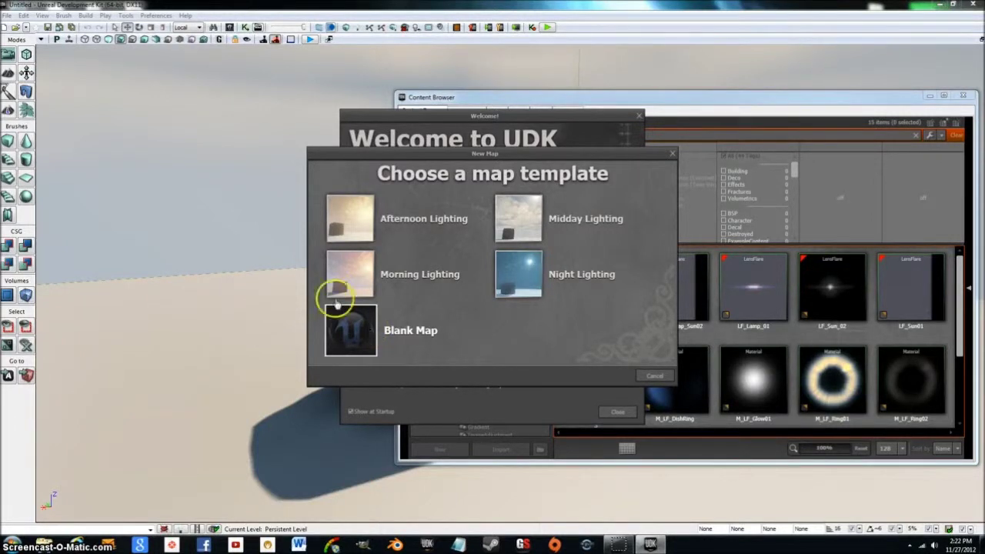
click(358, 333)
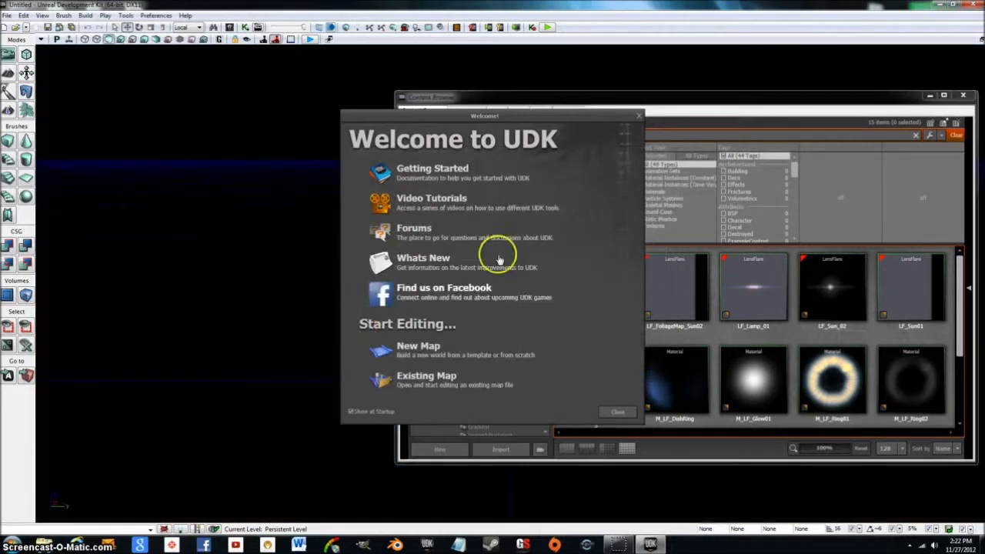
click(608, 415)
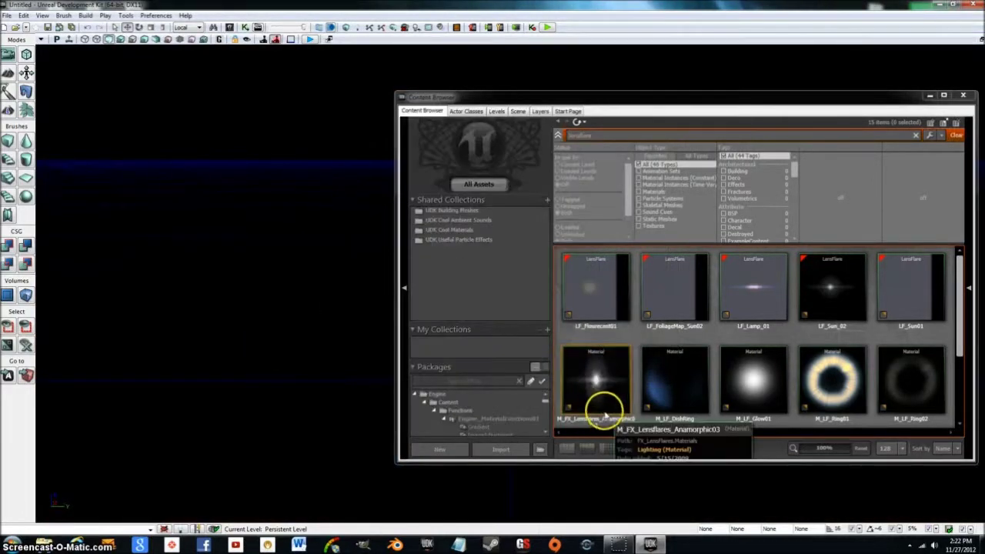
drag(658, 102, 528, 106)
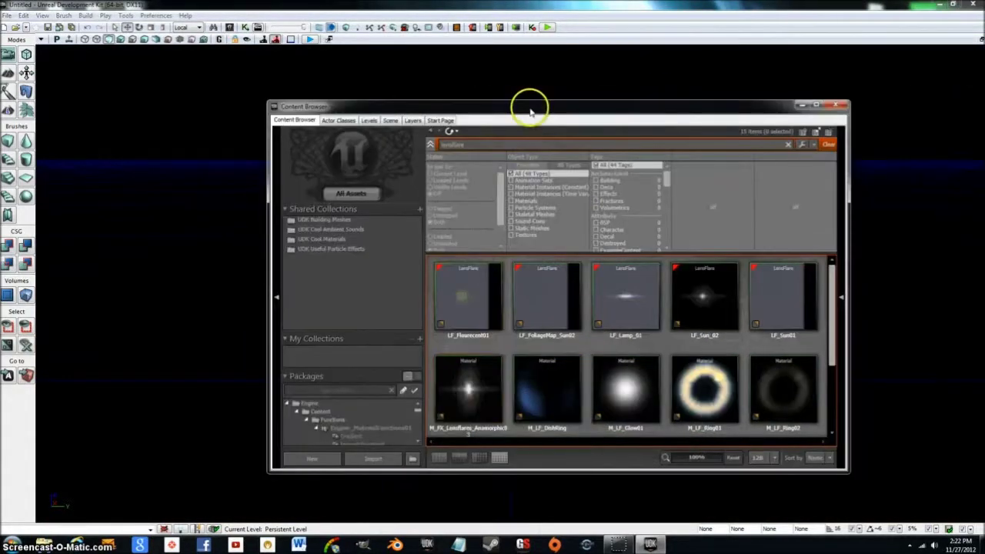
click(801, 105)
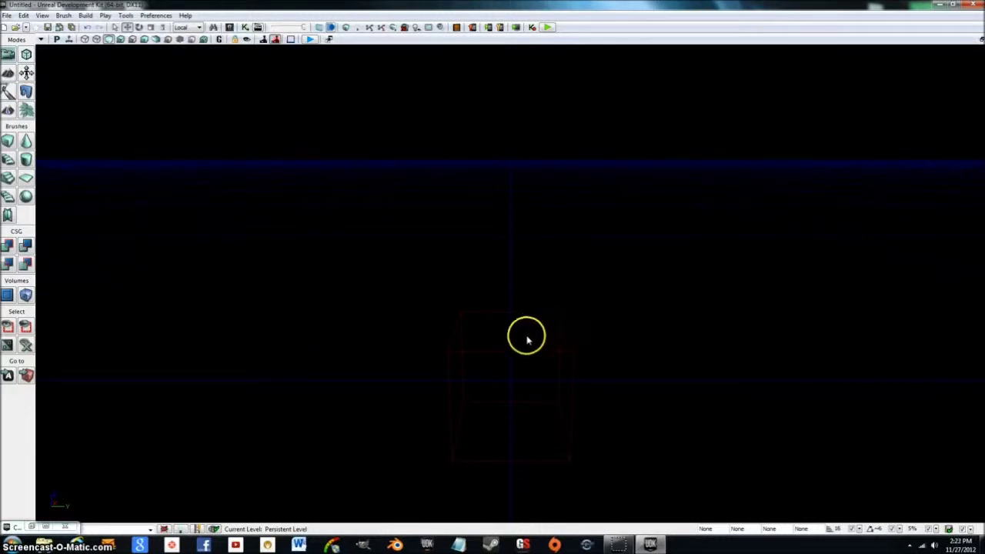
Scale the red builder brush into a thin, long slab by flattening its height and stretching its length
click(510, 353)
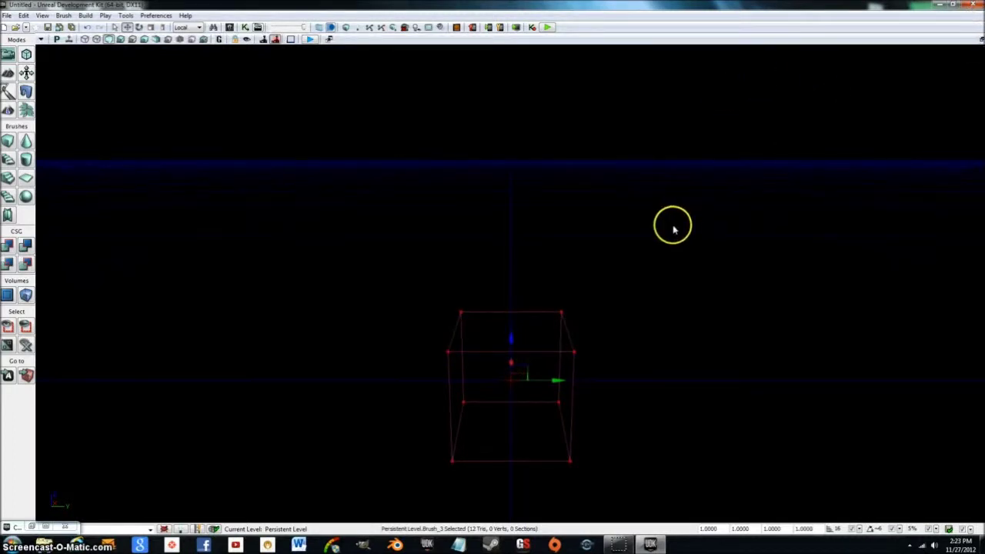
mouse_move(667, 187)
right_down()
mouse_move(545, 286)
mouse_move(501, 284)
mouse_move(464, 266)
mouse_move(642, 246)
mouse_move(613, 275)
right_up()
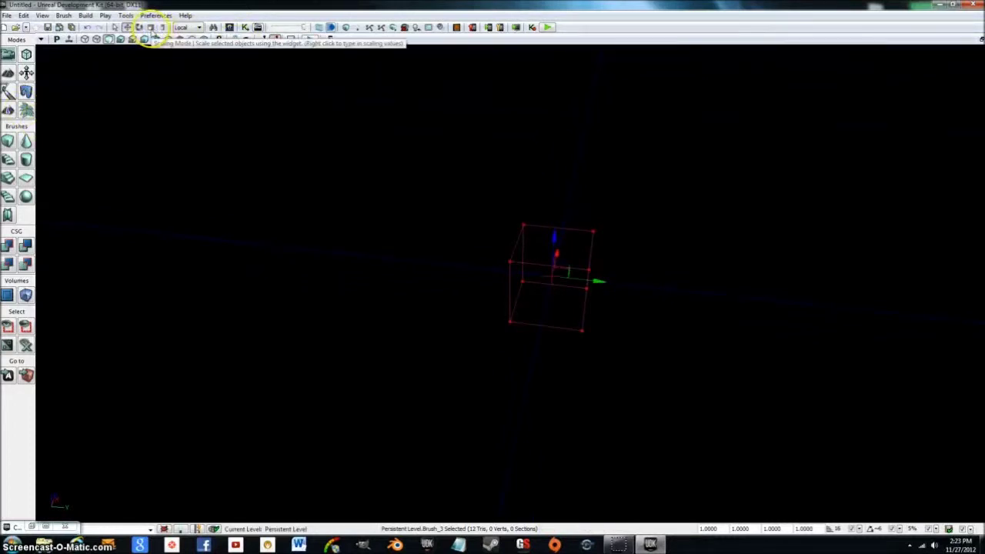
click(152, 28)
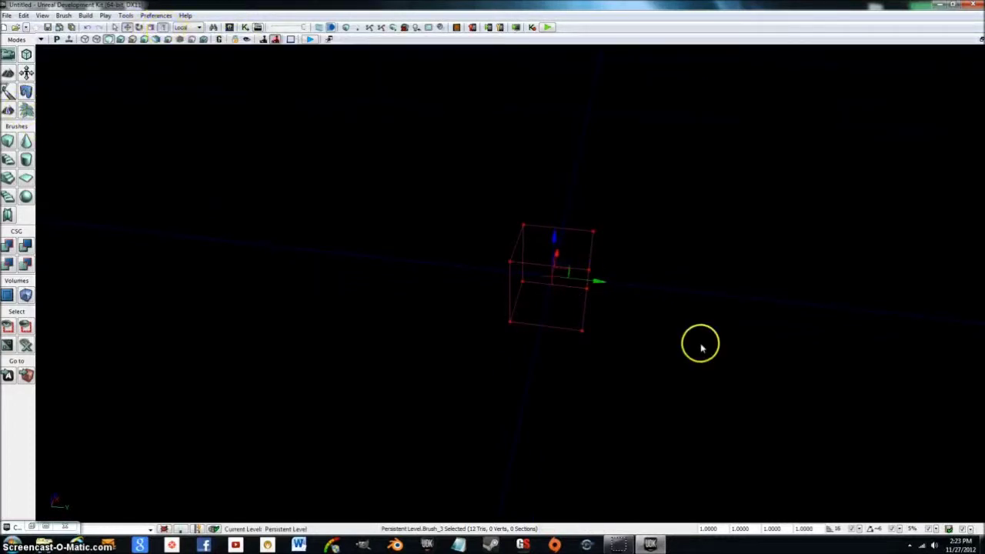
mouse_move(561, 361)
right_down()
mouse_move(396, 420)
mouse_move(615, 359)
right_up()
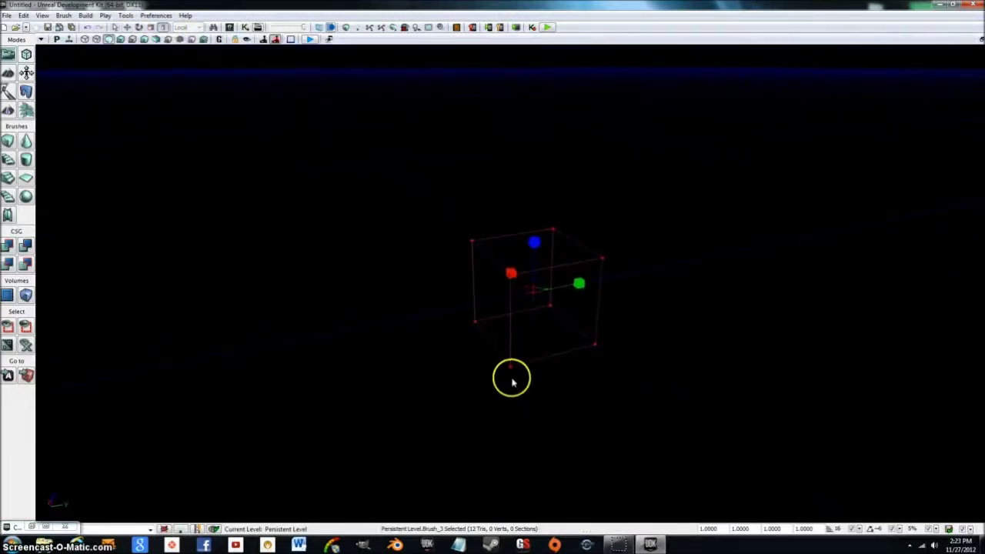
mouse_move(533, 242)
mouse_down()
mouse_move(543, 517)
mouse_move(534, 521)
mouse_up()
mouse_move(511, 279)
mouse_down()
mouse_move(283, 44)
mouse_move(236, 42)
mouse_up()
right_drag(769, 407, 717, 415)
drag(717, 416, 694, 450)
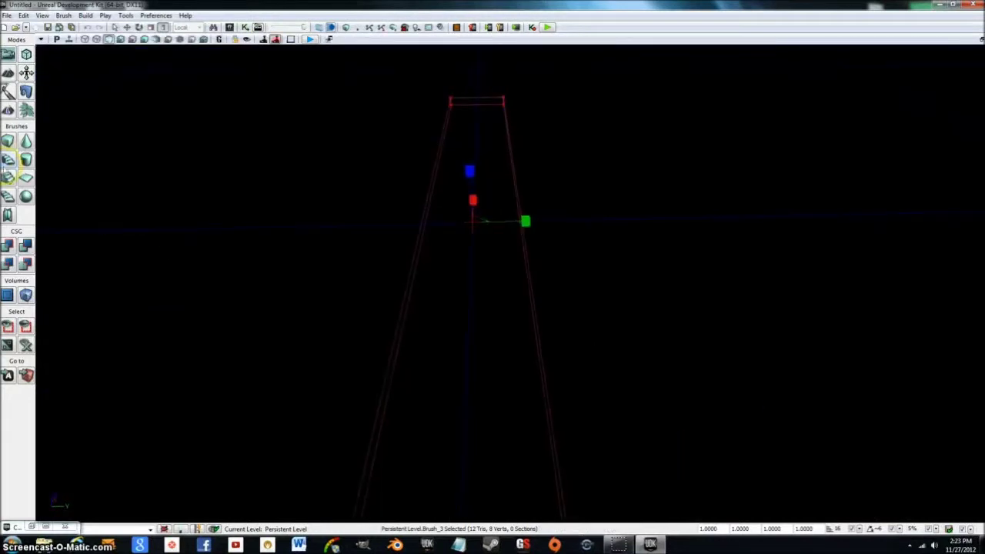
Add the slab-shaped builder brush to the level as solid geometry and test-play the level from its surface
click(7, 245)
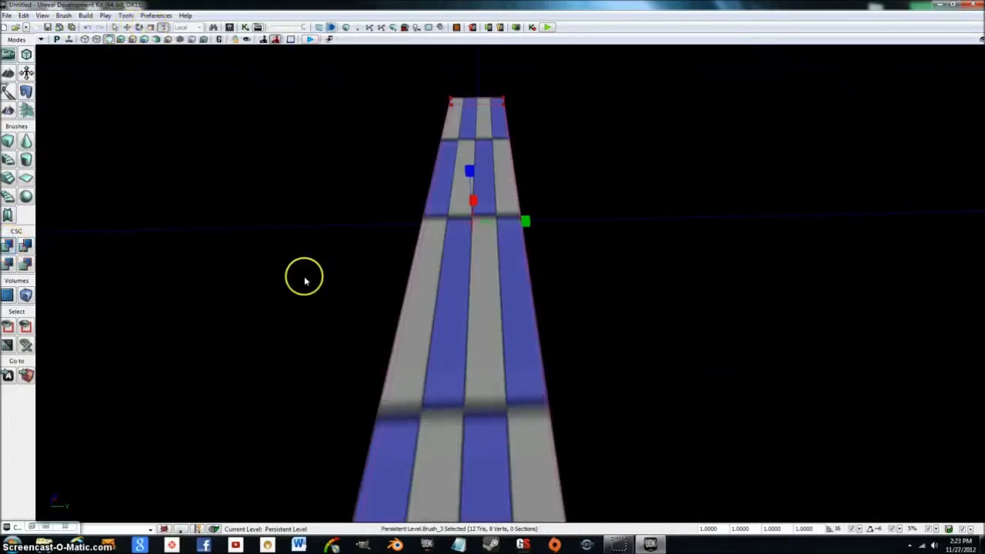
right_drag(517, 296, 493, 299)
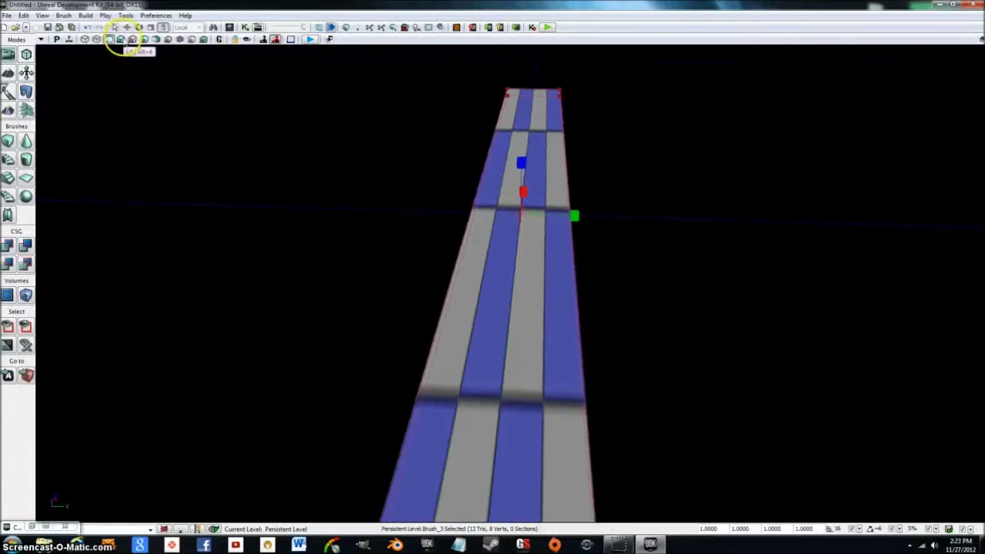
right_click(518, 343)
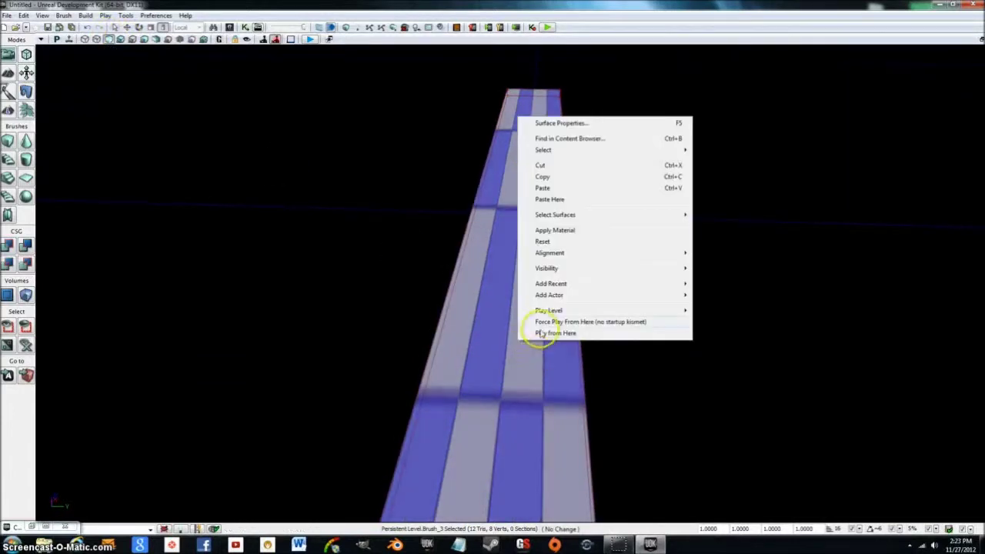
click(555, 334)
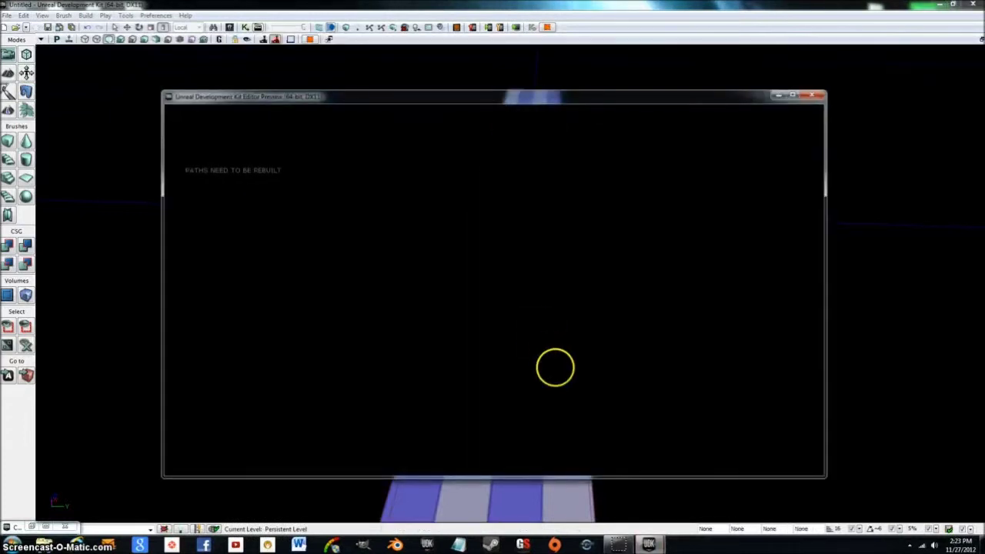
key(Escape)
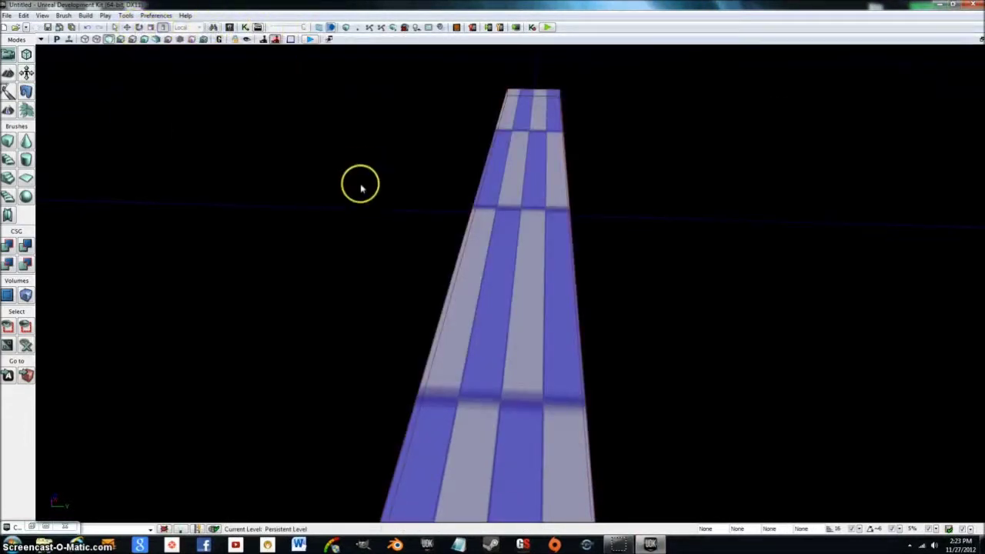
Undo the addition of the narrow slab geometry
right_drag(297, 121, 349, 118)
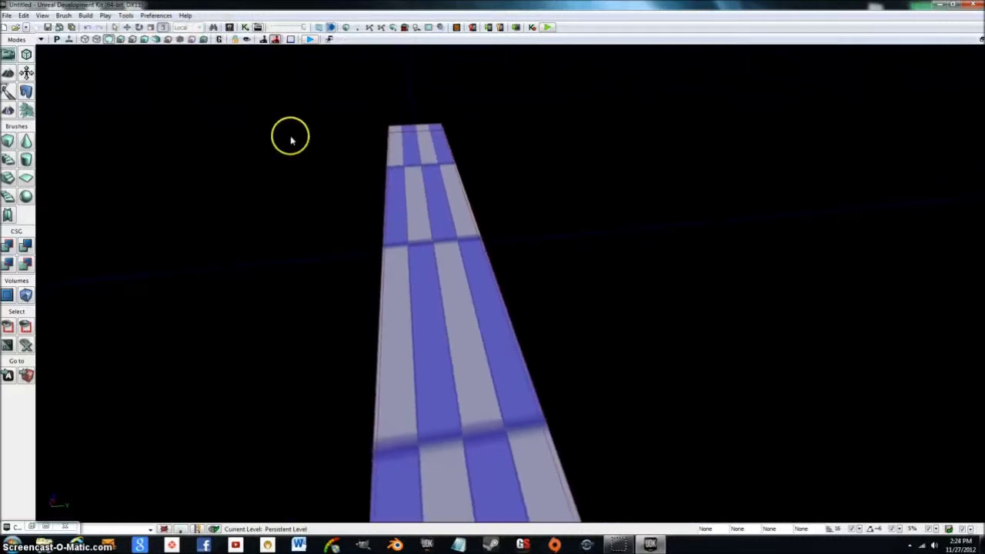
key(ctrl+z)
key(ctrl+z)
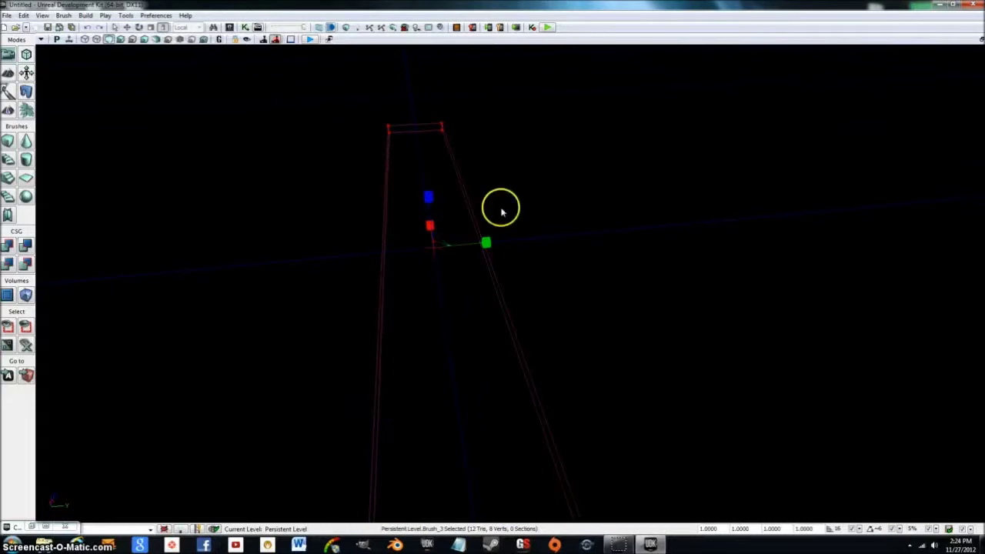
Widen the slab-shaped builder brush to about twice its width and add it to the level as solid geometry
drag(486, 243, 590, 218)
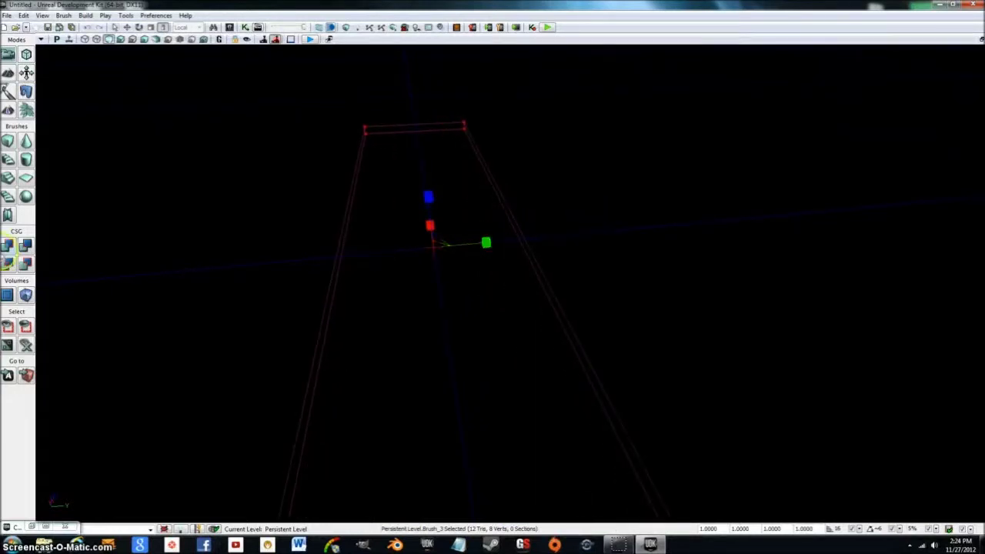
click(13, 246)
mouse_move(477, 146)
mouse_down()
mouse_move(454, 118)
mouse_move(387, 177)
mouse_move(461, 134)
mouse_up()
Add a point light on the slab's surface and move it upward so it lights the platform from above
right_click(475, 202)
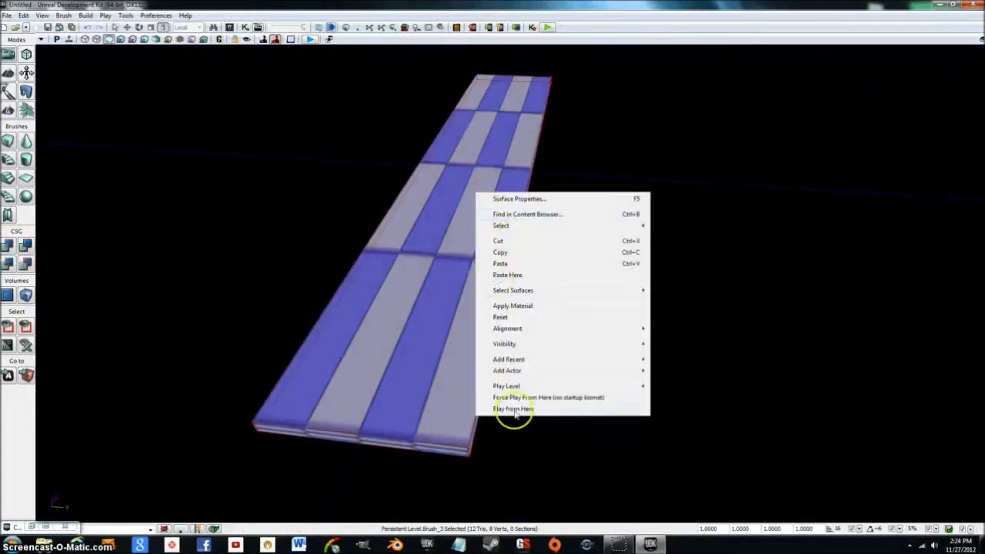
mouse_move(518, 387)
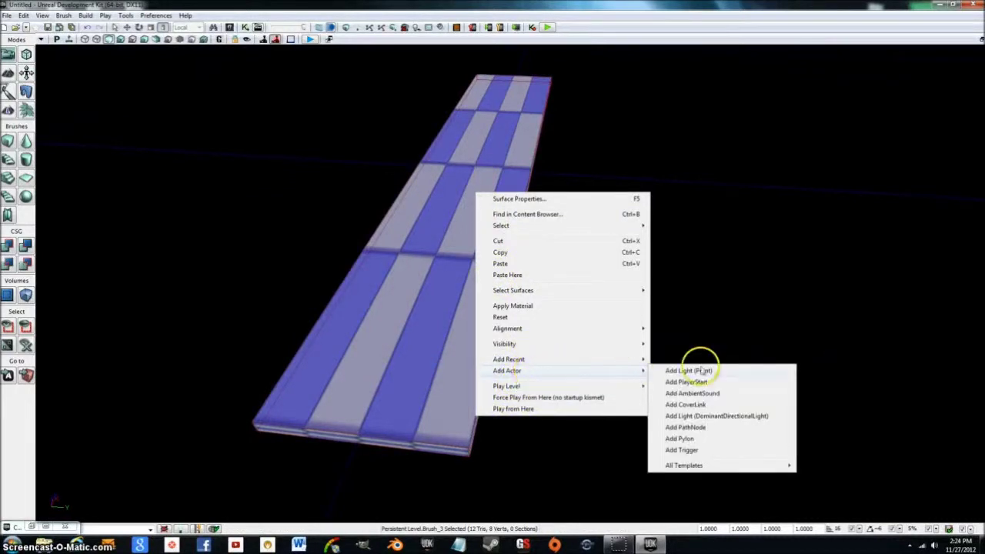
click(700, 373)
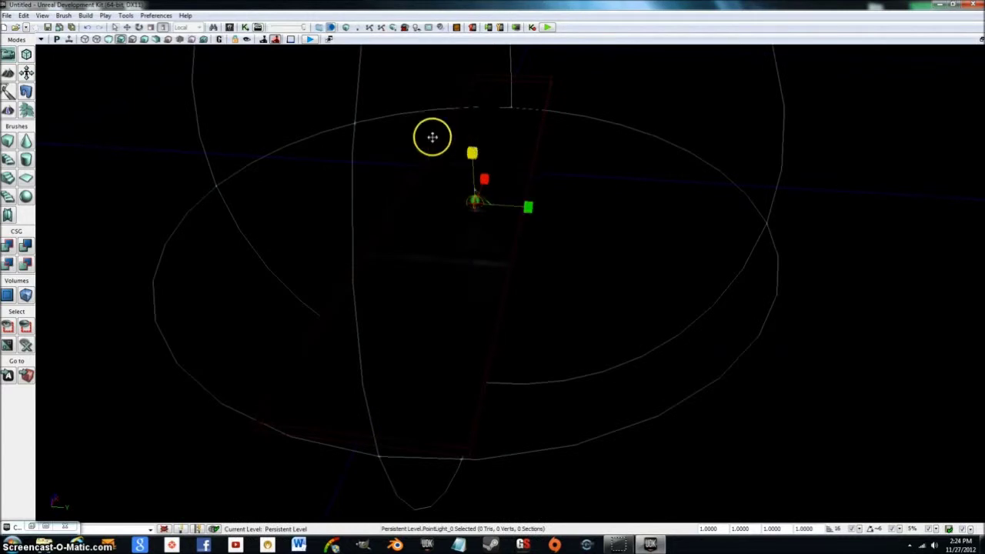
click(127, 27)
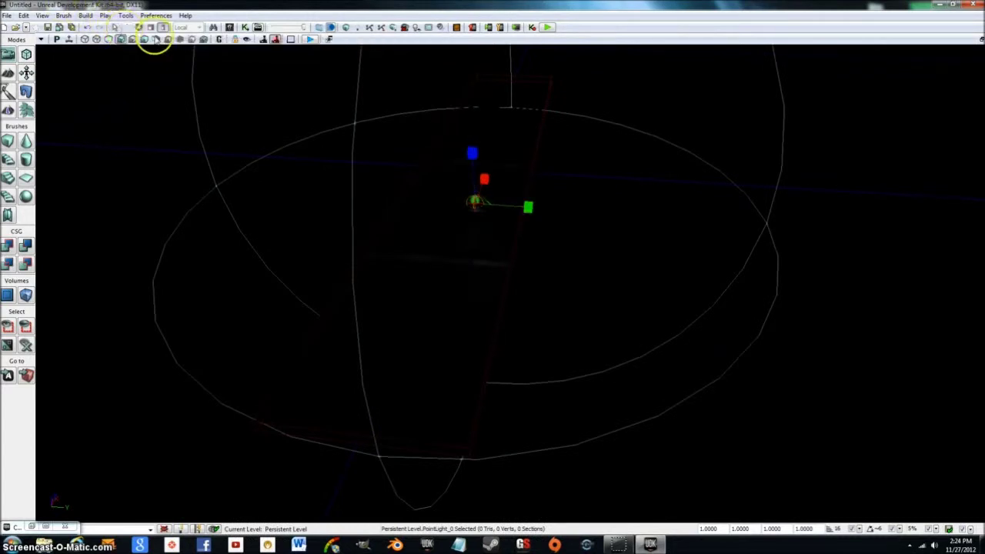
drag(471, 162, 457, 40)
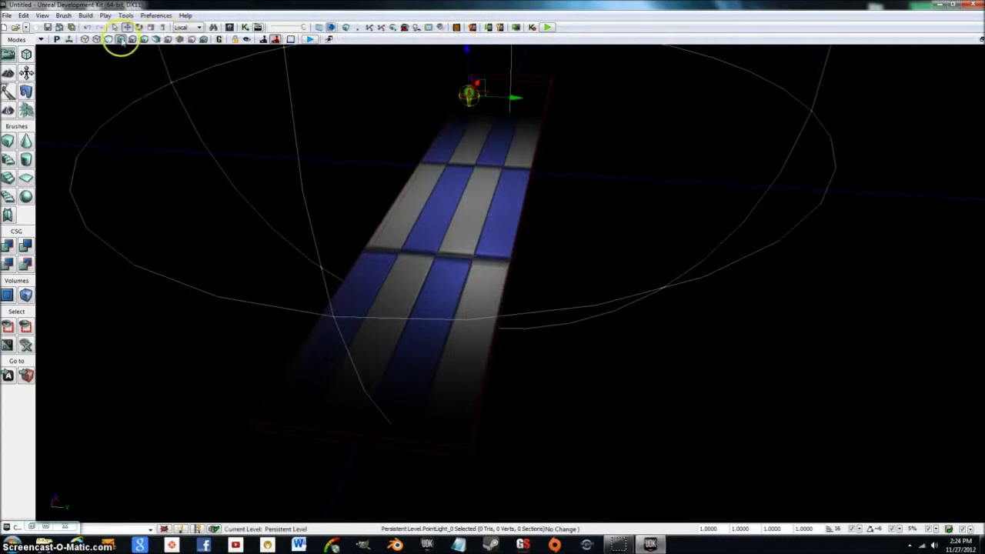
Show the viewport unlit and build the level's lighting with Use Lightmass turned off, closing the Map Check report
click(117, 40)
click(413, 361)
right_click(413, 362)
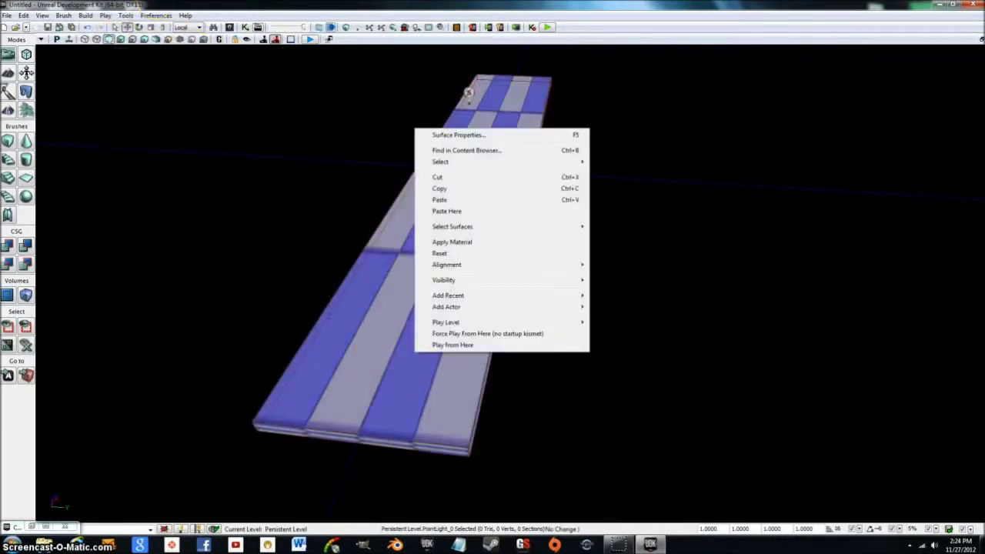
click(162, 17)
click(185, 529)
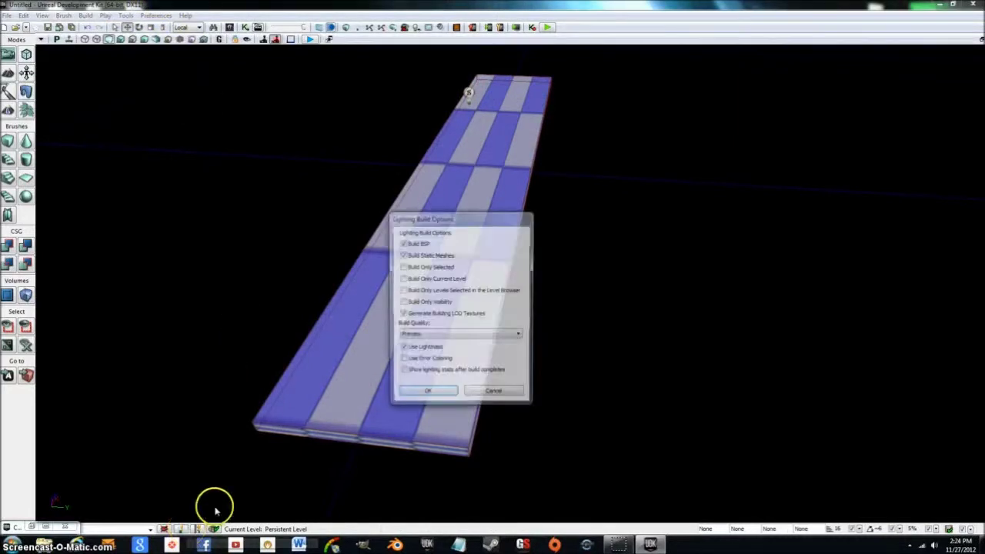
click(402, 348)
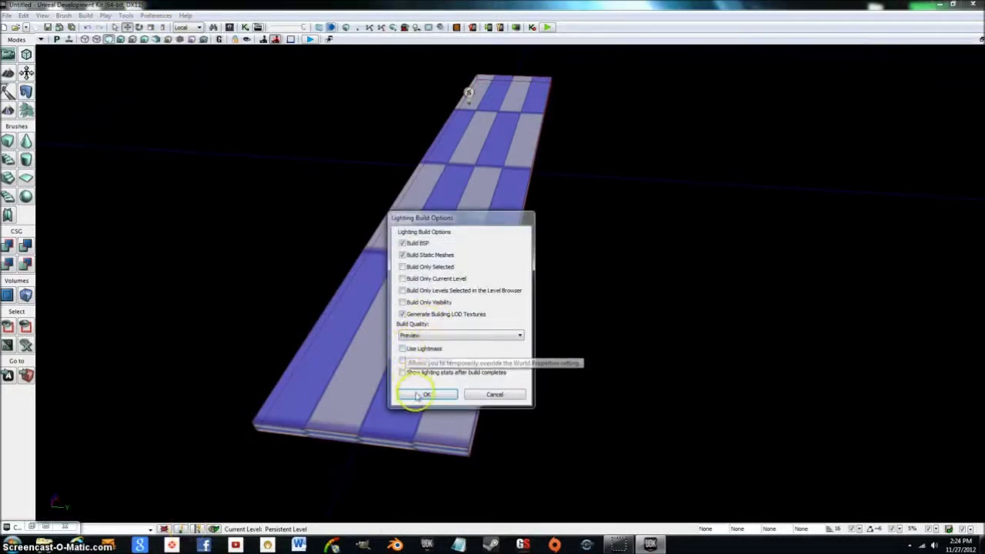
click(419, 394)
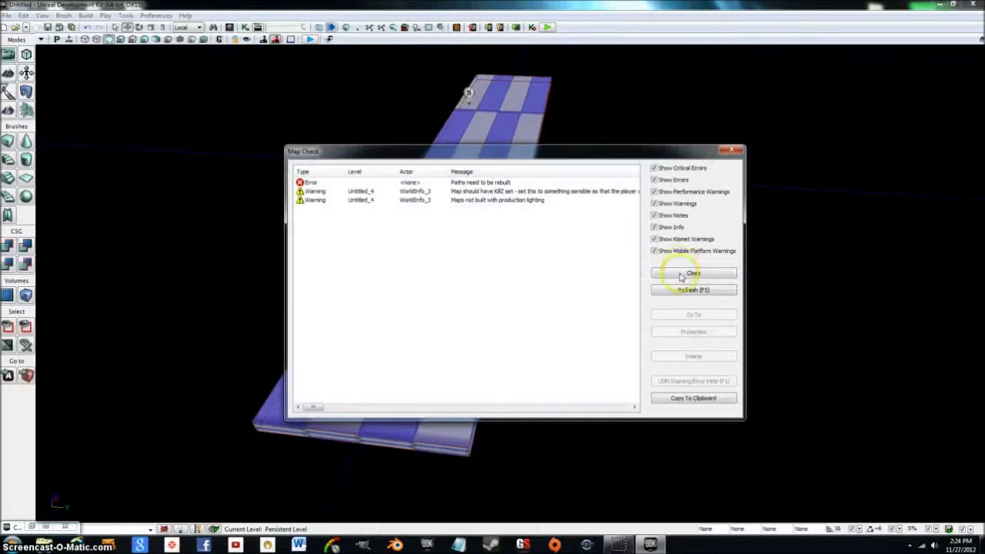
click(679, 277)
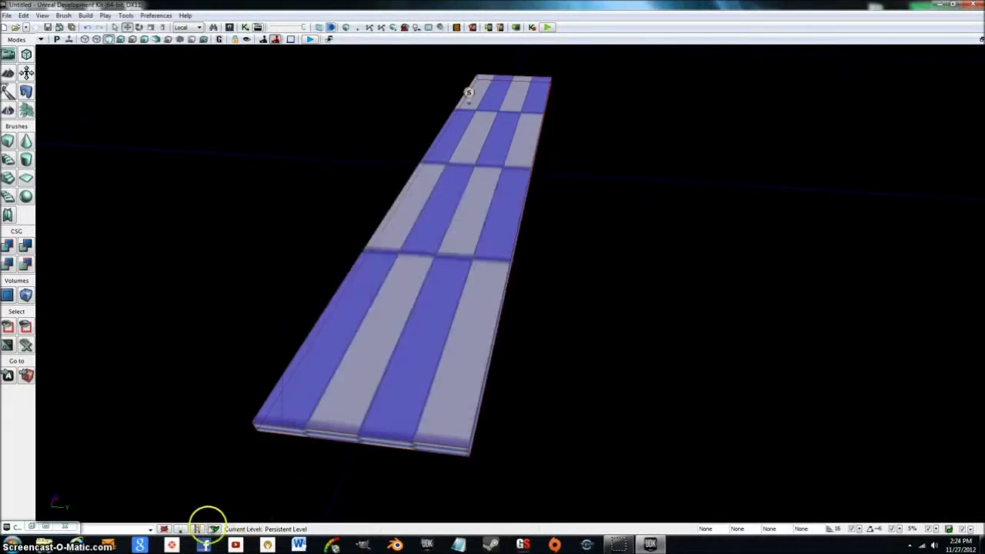
Rebuild the level's AI paths and close the Map Check report
click(197, 529)
click(485, 326)
click(666, 272)
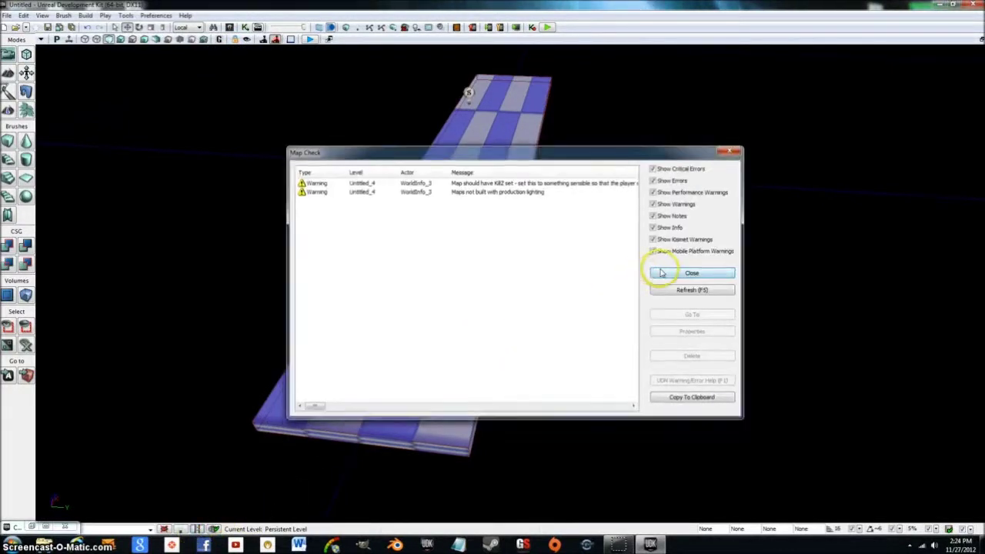
Test-play the level from the near end of the lit platform, then return to the editor
right_click(397, 387)
click(411, 368)
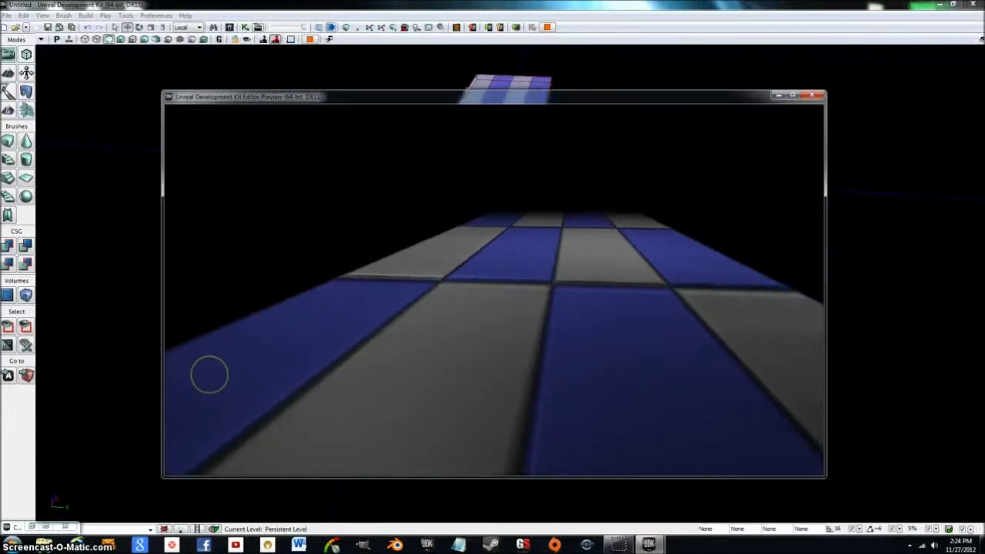
key(Escape)
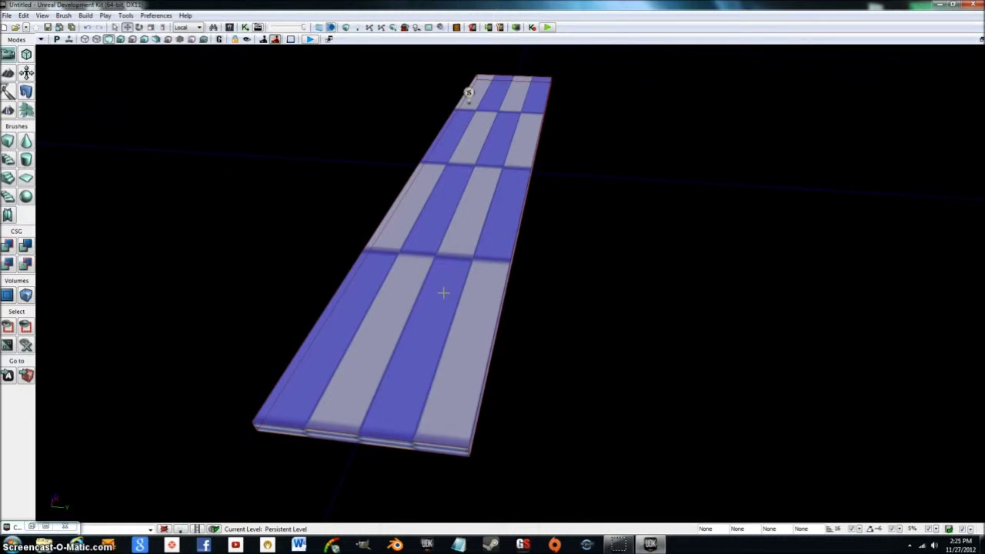
drag(443, 292, 469, 254)
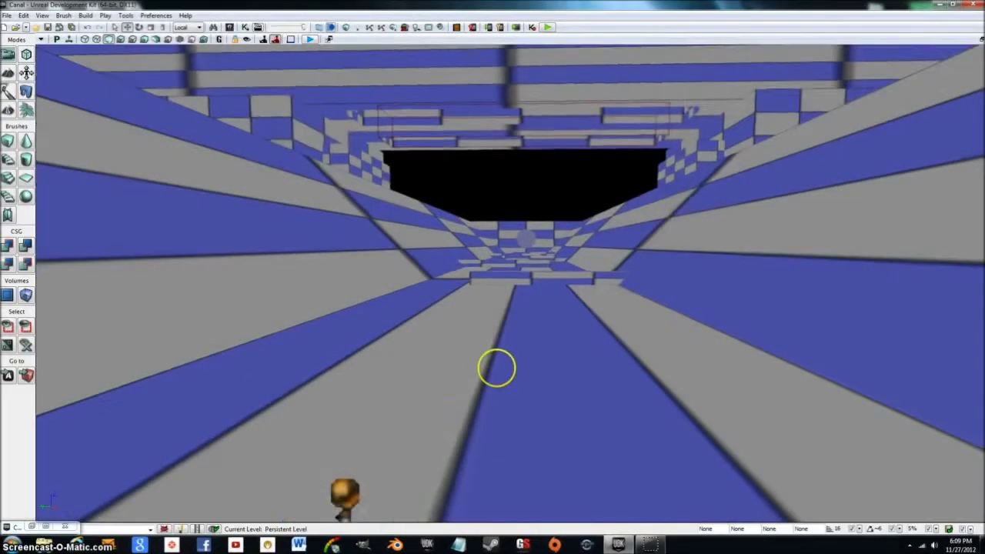
Examine the Canal map from inside the channel, including the round pipe opening in its wall, and from outside
right_drag(496, 368, 488, 369)
drag(489, 369, 818, 499)
right_drag(983, 476, 642, 422)
drag(642, 422, 969, 380)
right_drag(971, 383, 954, 365)
key(w)
right_drag(573, 263, 545, 269)
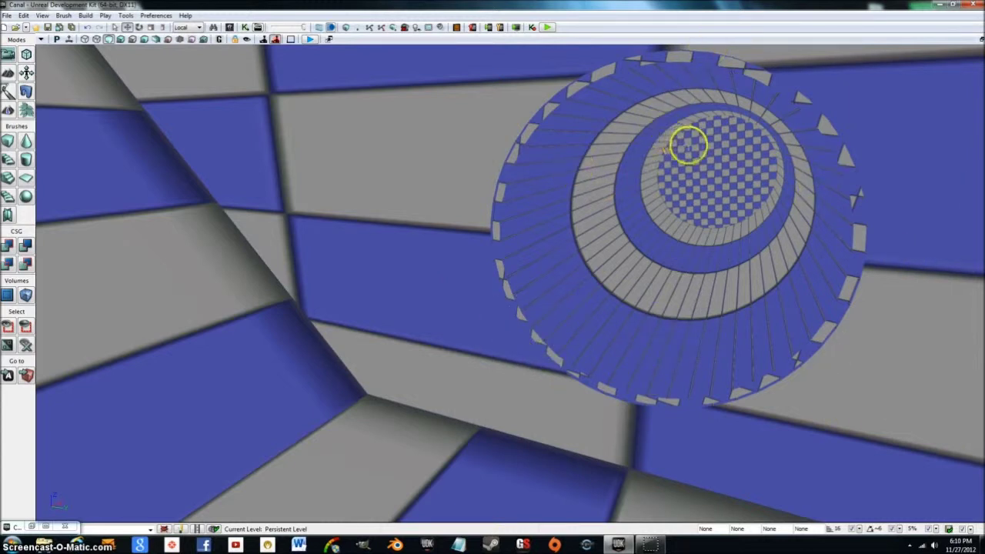
right_drag(682, 141, 681, 139)
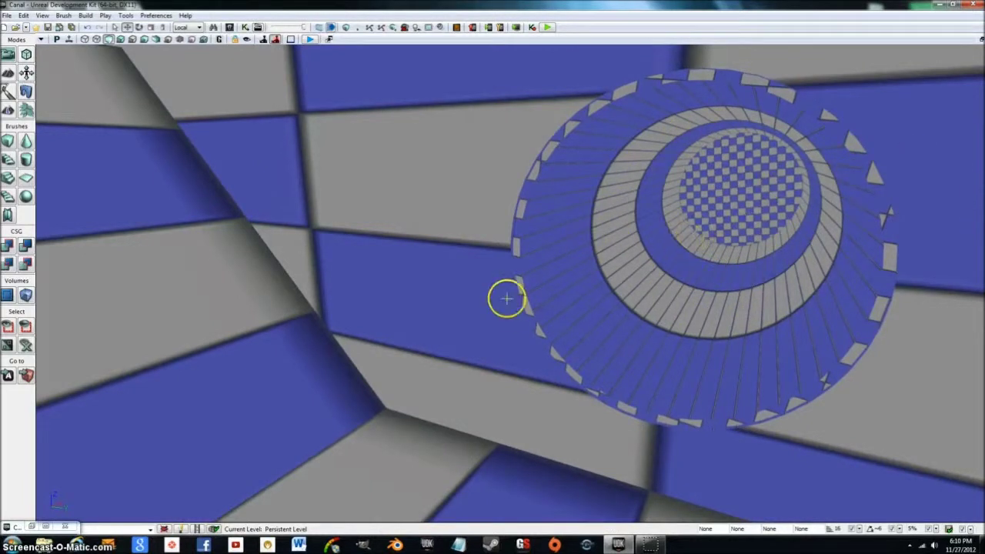
mouse_move(403, 279)
right_down()
mouse_move(361, 292)
mouse_move(192, 300)
mouse_move(40, 269)
mouse_move(39, 237)
mouse_move(392, 285)
right_up()
right_drag(440, 327, 538, 402)
key(w)
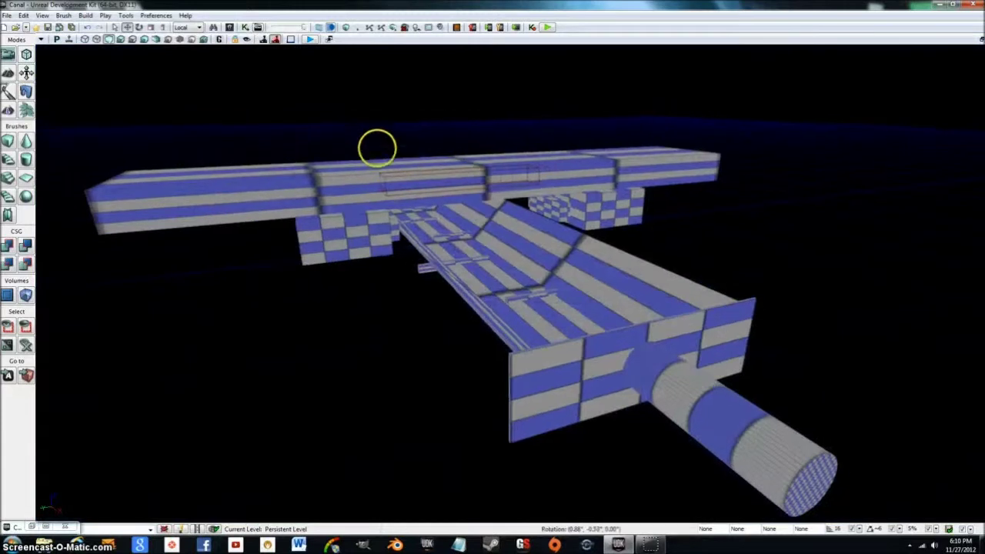
Examine the canal channel along its length, from beneath the overhead crossing to the round pipe opening in the end wall
mouse_move(376, 145)
right_down()
mouse_move(377, 131)
mouse_move(372, 156)
right_up()
right_drag(448, 231, 466, 210)
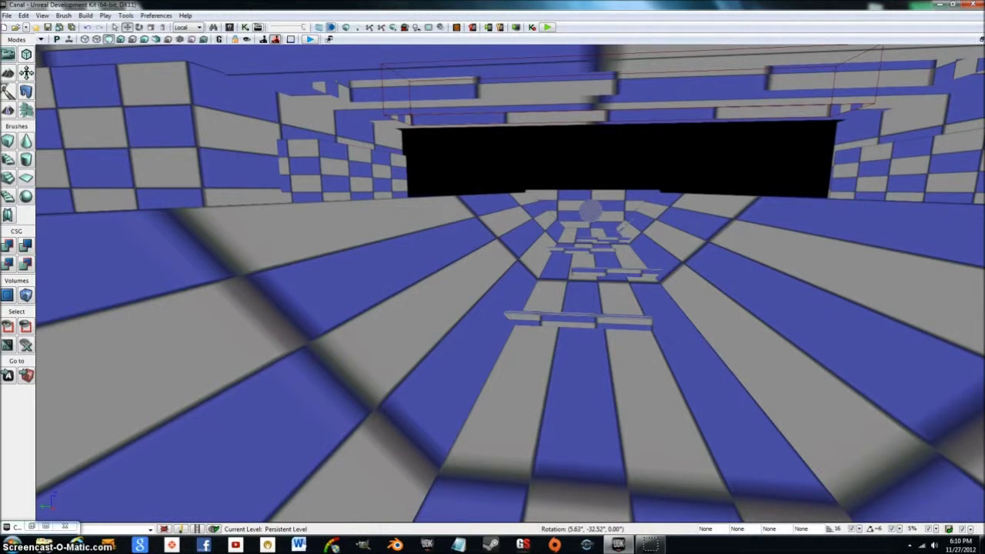
right_drag(465, 210, 470, 223)
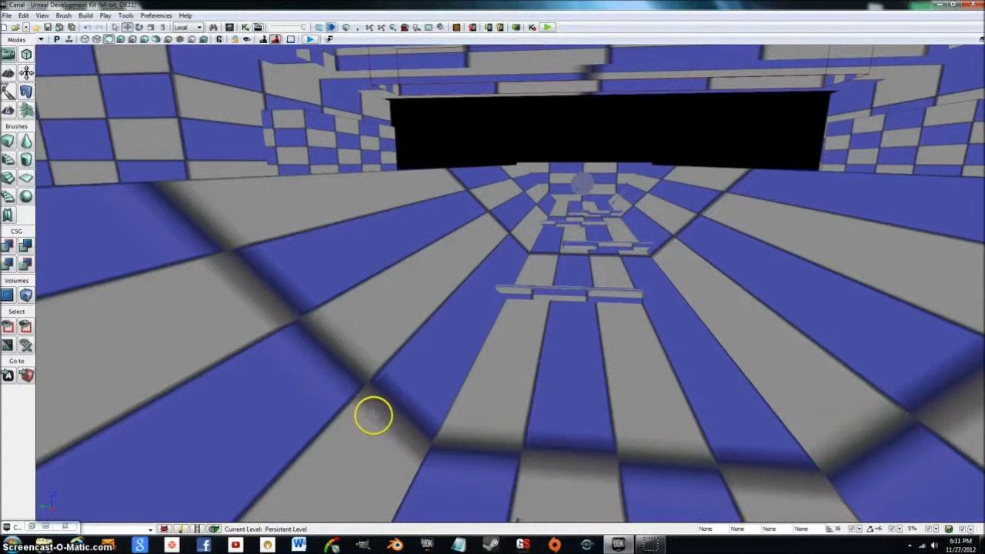
right_drag(377, 333, 498, 240)
key(w)
right_drag(577, 228, 555, 239)
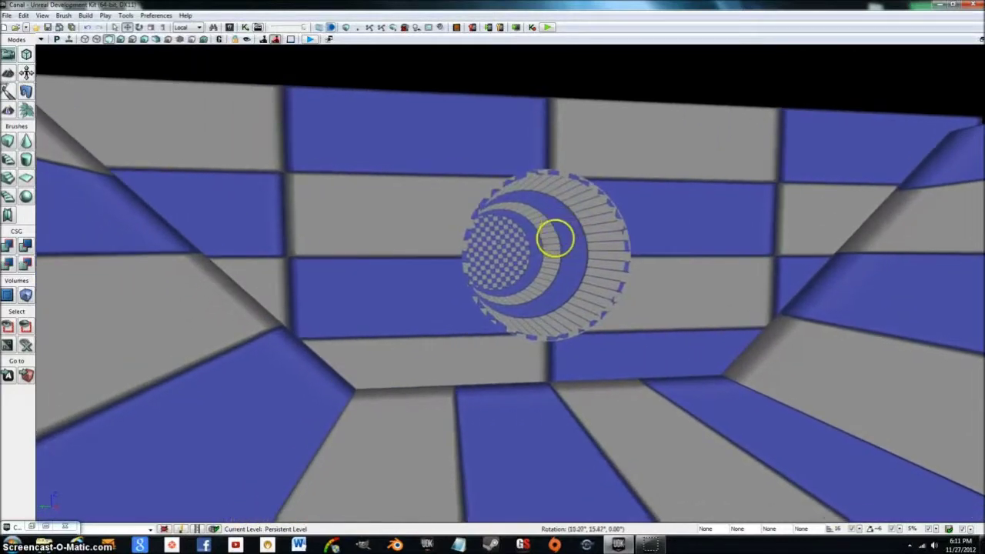
Inspect the raised beam across the channel floor together with the sloped side walls near the pipe end
mouse_move(591, 270)
right_down()
mouse_move(675, 270)
mouse_move(510, 257)
mouse_move(715, 358)
mouse_move(767, 290)
mouse_move(945, 266)
mouse_move(826, 259)
mouse_move(725, 288)
mouse_move(983, 218)
mouse_move(984, 199)
mouse_move(974, 169)
mouse_move(962, 188)
mouse_move(971, 167)
mouse_move(974, 220)
mouse_move(972, 176)
mouse_move(936, 193)
mouse_move(974, 197)
mouse_move(957, 213)
mouse_move(715, 242)
mouse_move(297, 266)
mouse_move(220, 258)
right_up()
key(w)
key(s)
key(d)
key(w)
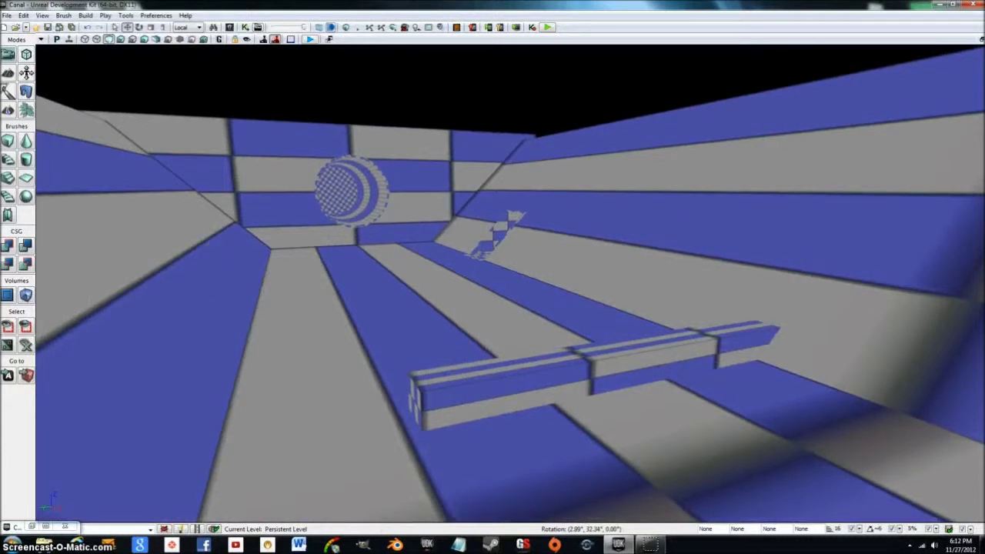
right_drag(493, 277, 491, 275)
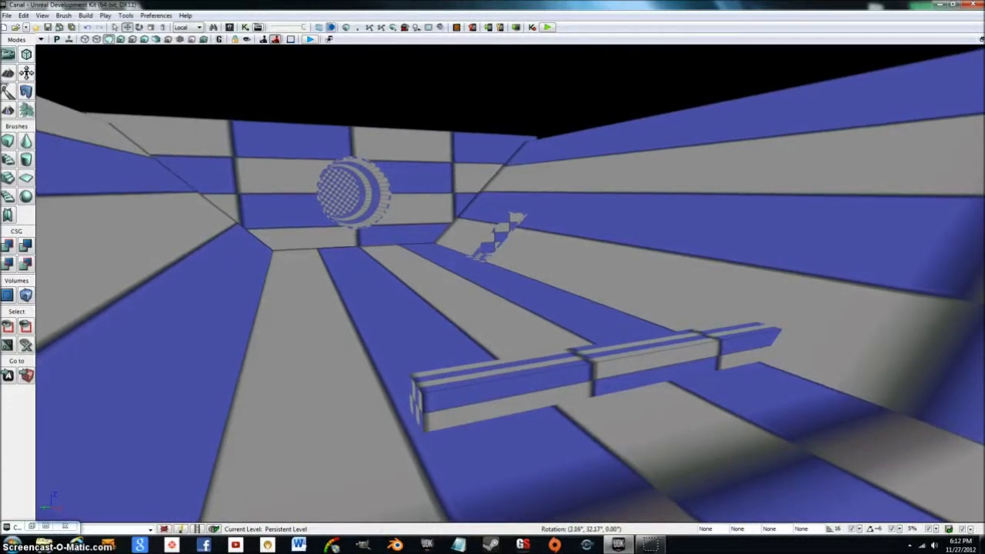
right_drag(218, 255, 216, 252)
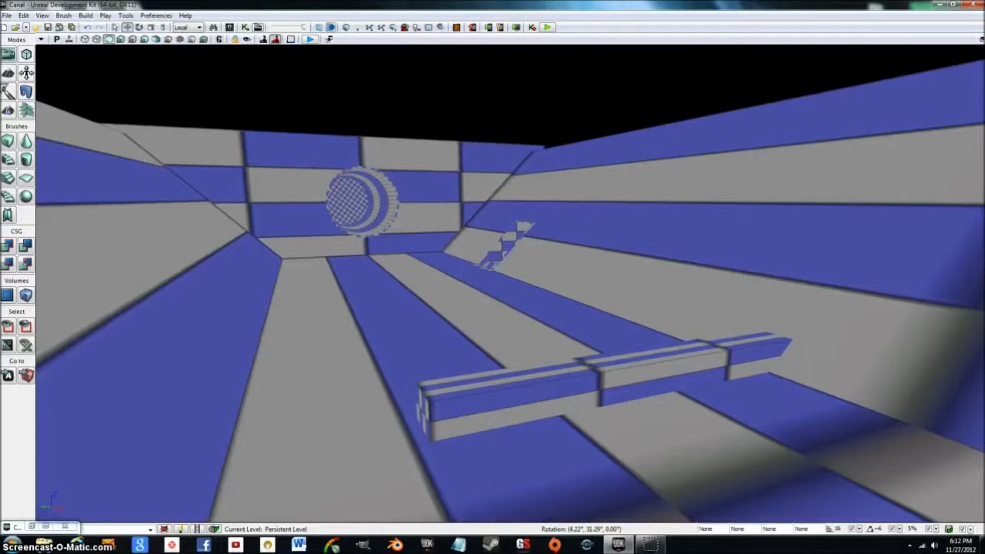
right_drag(213, 252, 180, 274)
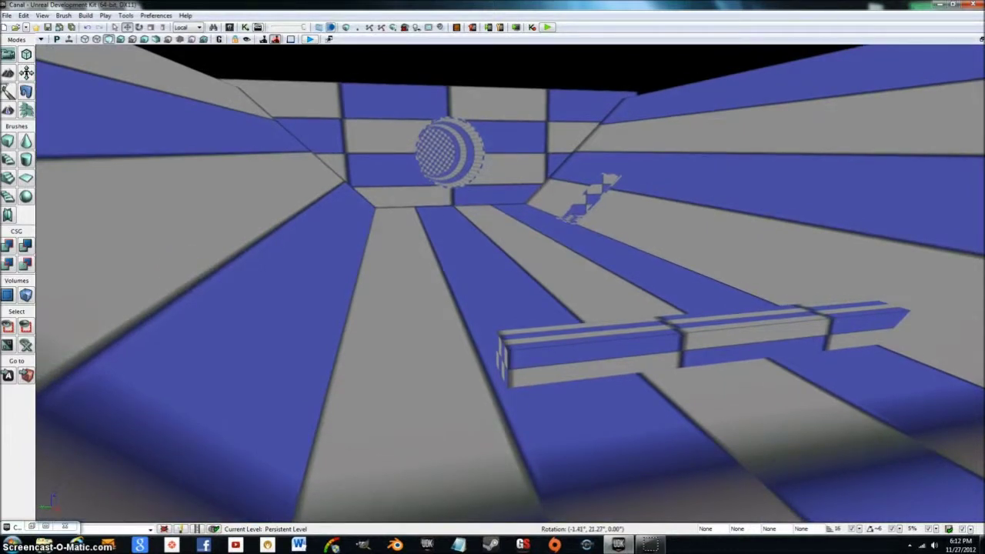
right_drag(180, 274, 180, 272)
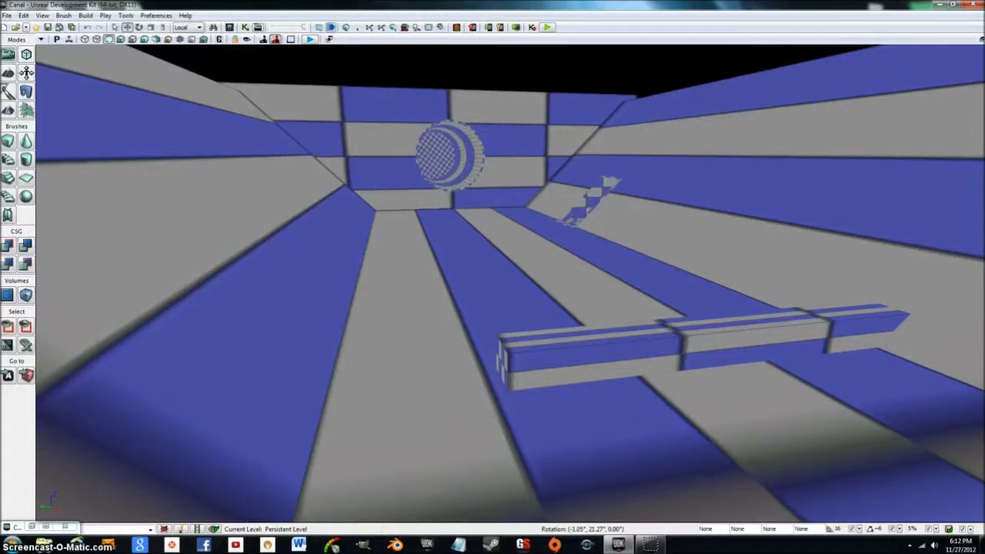
right_drag(182, 274, 376, 332)
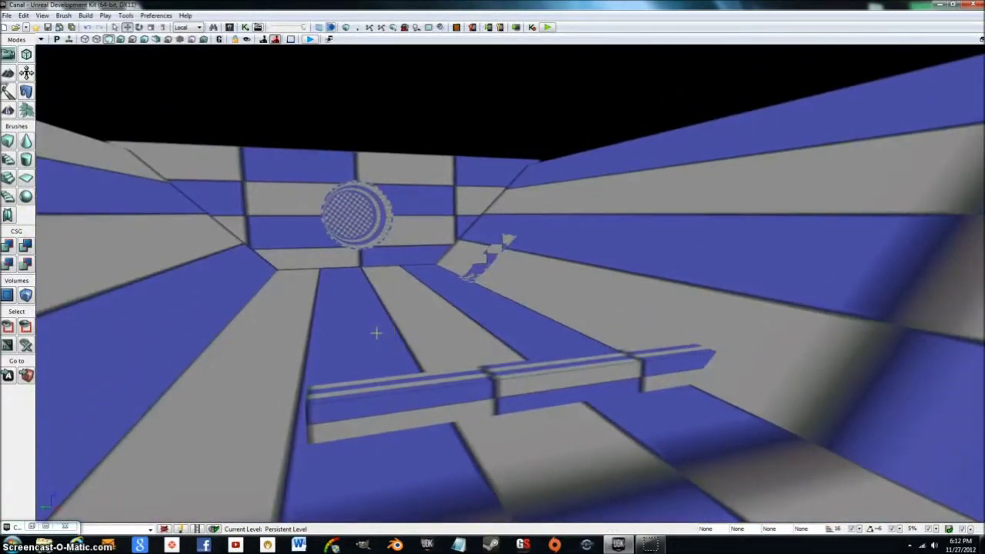